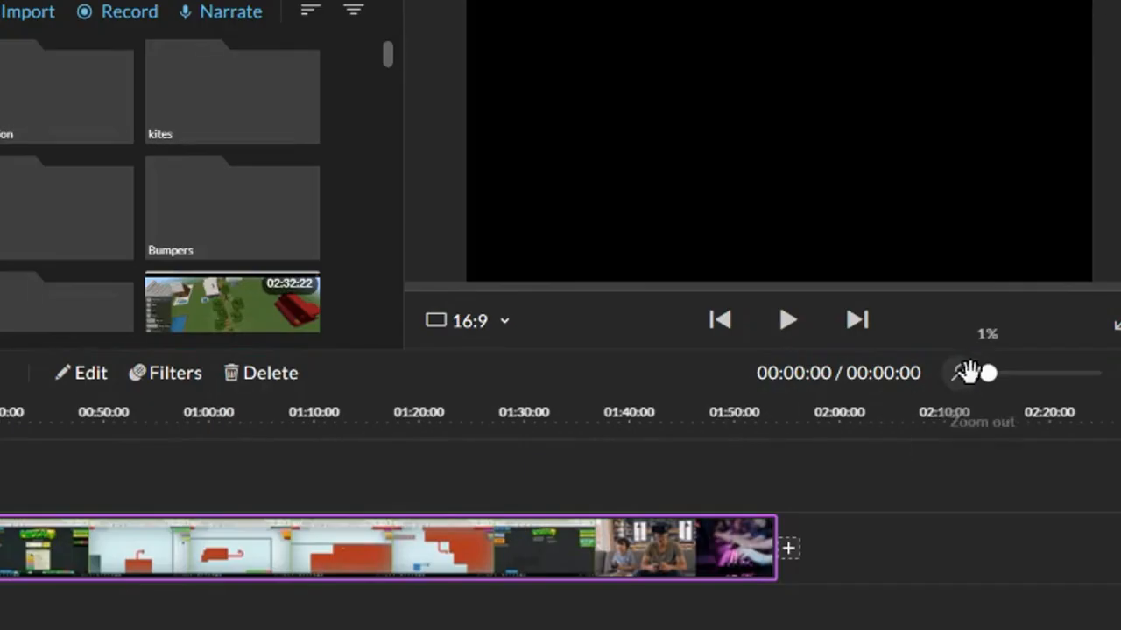
{"action": "left_click", "coordinate": [979, 373]}
{"action": "left_click_drag", "start_coordinate": [987, 375], "coordinate": [981, 375]}
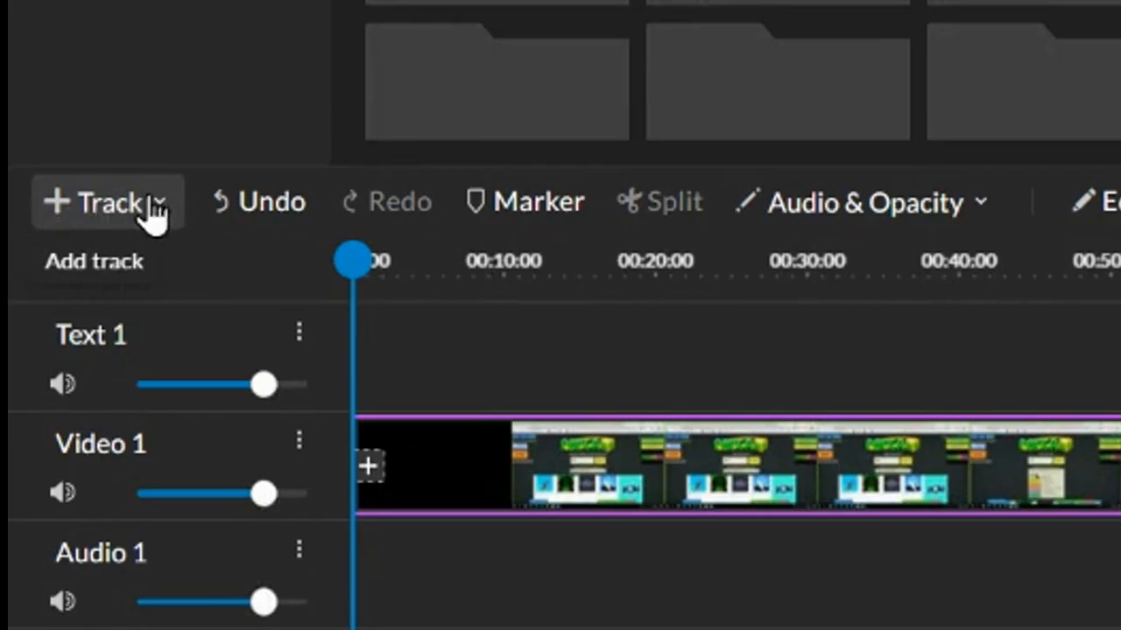
{"action": "left_click", "coordinate": [62, 308]}
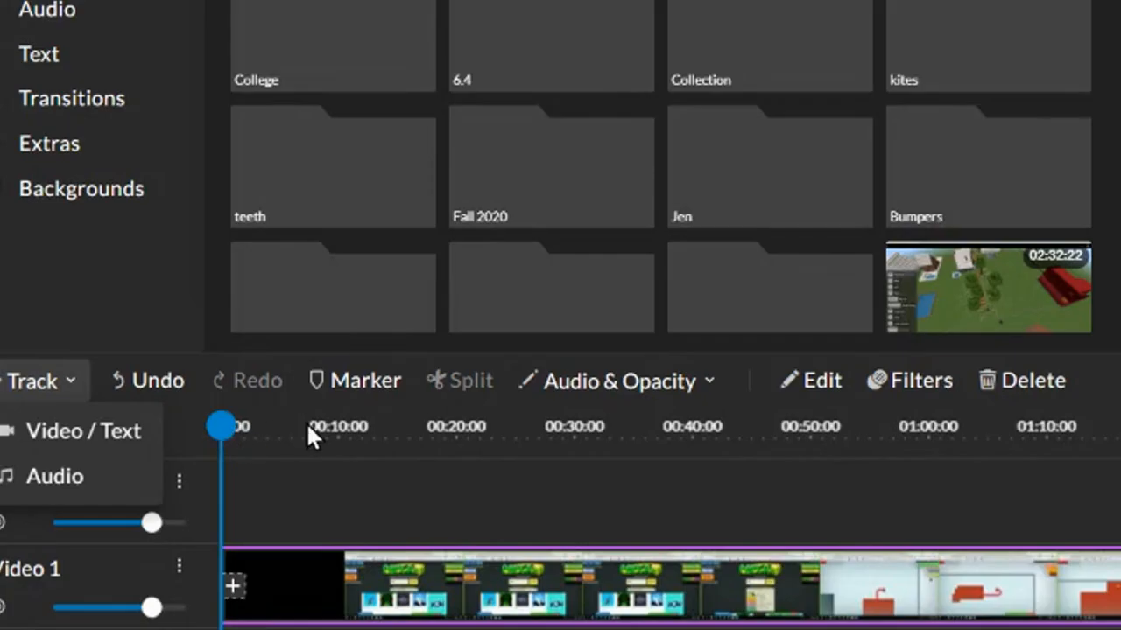
{"action": "left_click", "coordinate": [305, 422]}
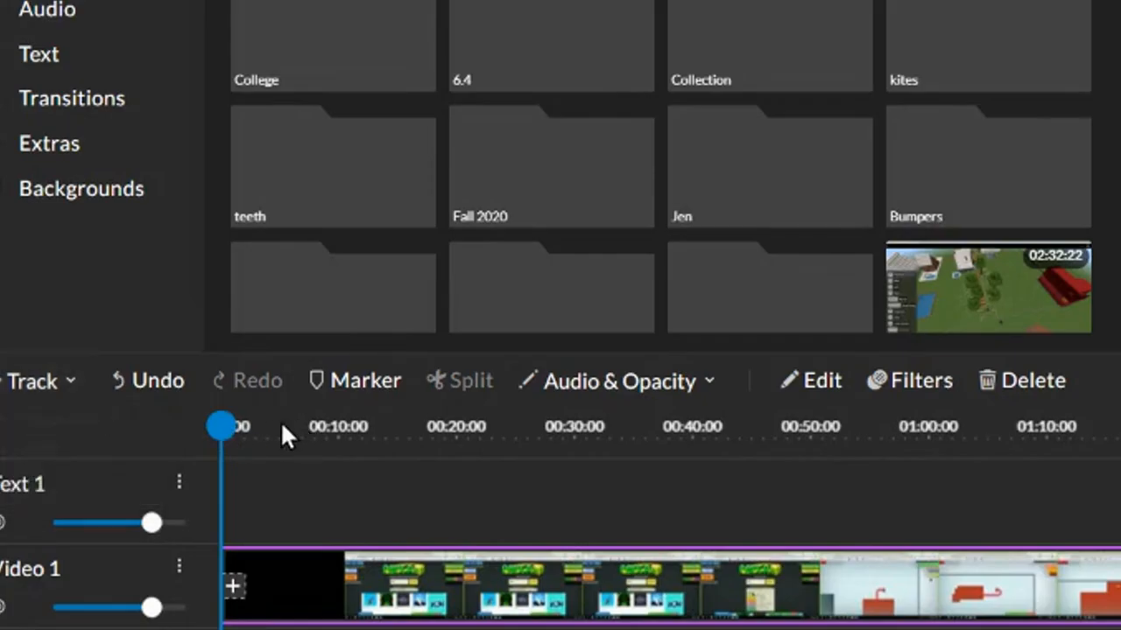
Step: Add a marker titled asdf at about 00:06:23 on the timeline
{"action": "left_click_drag", "start_coordinate": [220, 426], "coordinate": [303, 426]}
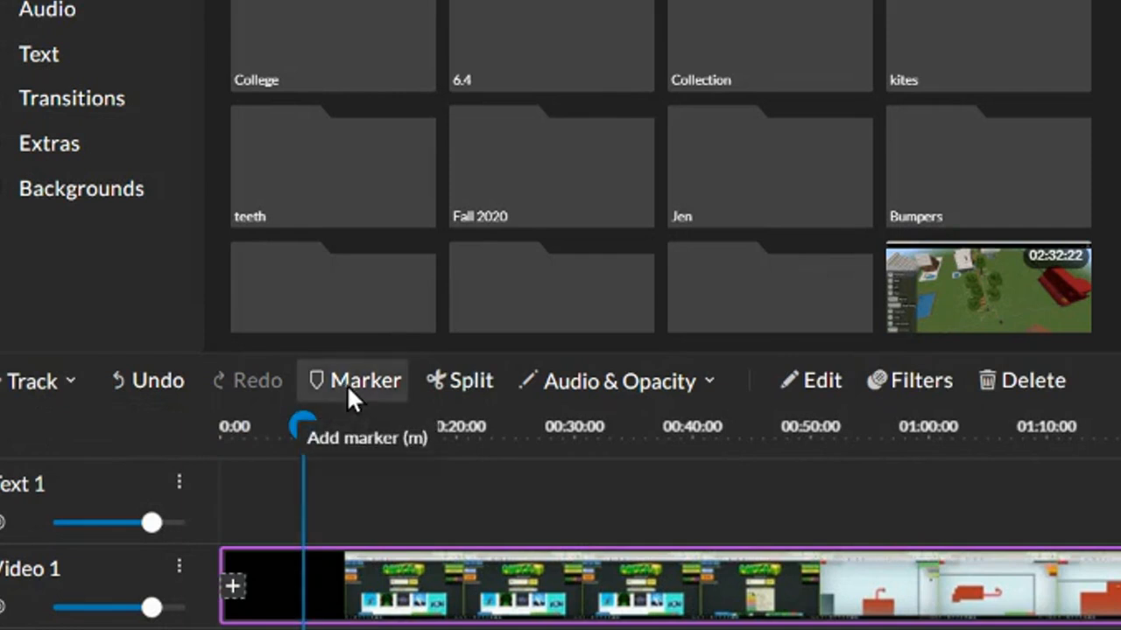
{"action": "left_click", "coordinate": [346, 386]}
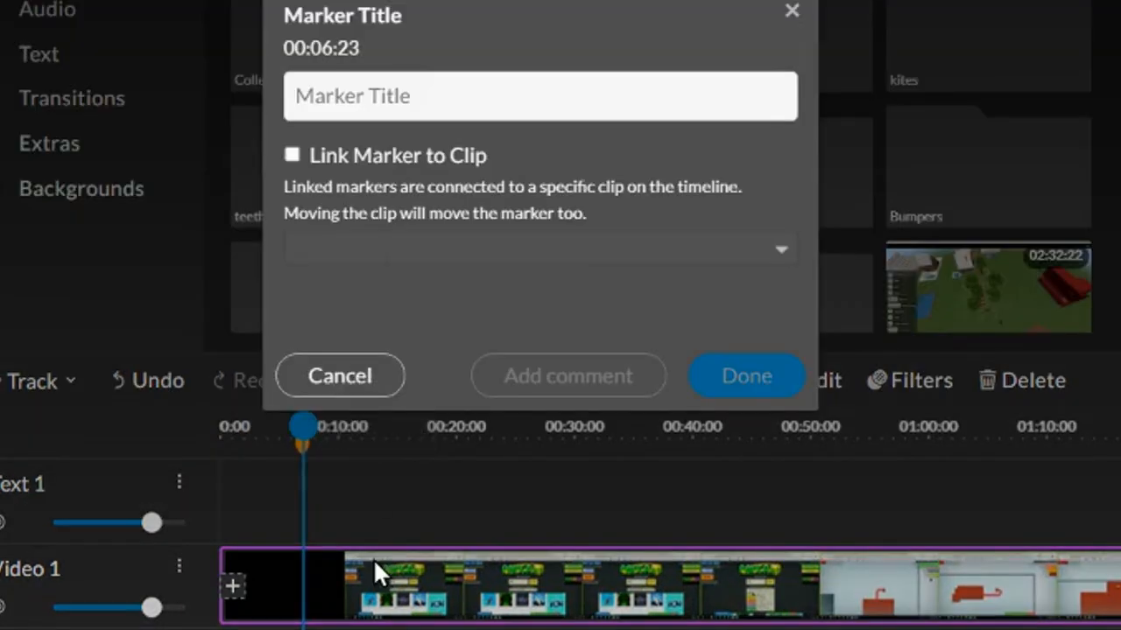
{"action": "left_click", "coordinate": [412, 91]}
{"action": "type", "text": "asdf"}
{"action": "left_click", "coordinate": [742, 394]}
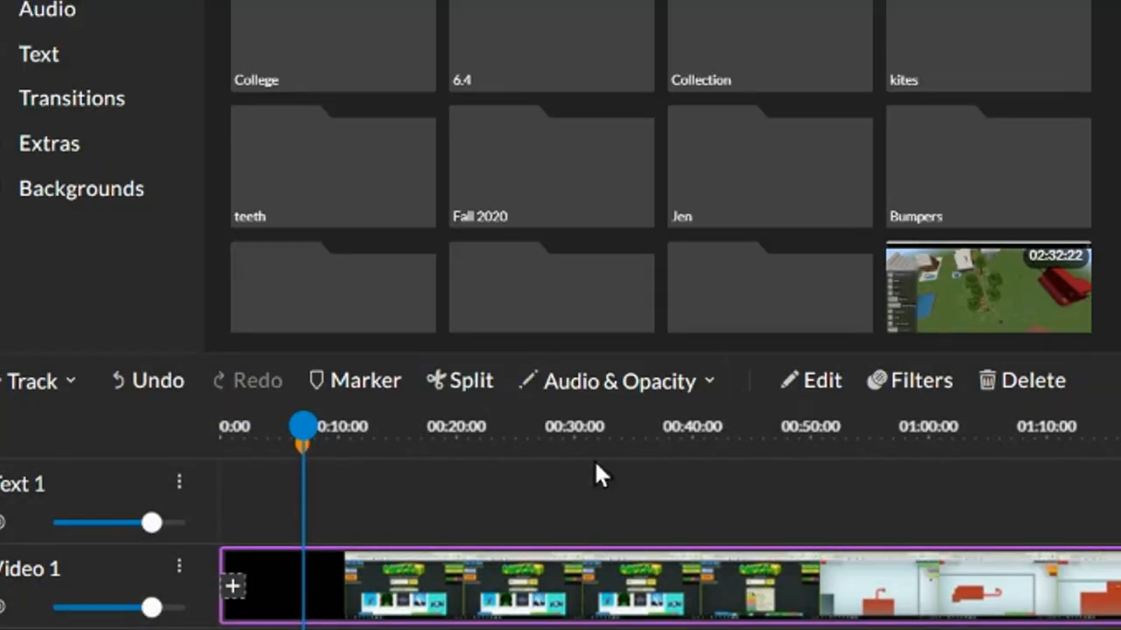
Step: Split the video clip at about the 00:22 mark
{"action": "left_click_drag", "start_coordinate": [304, 428], "coordinate": [475, 447]}
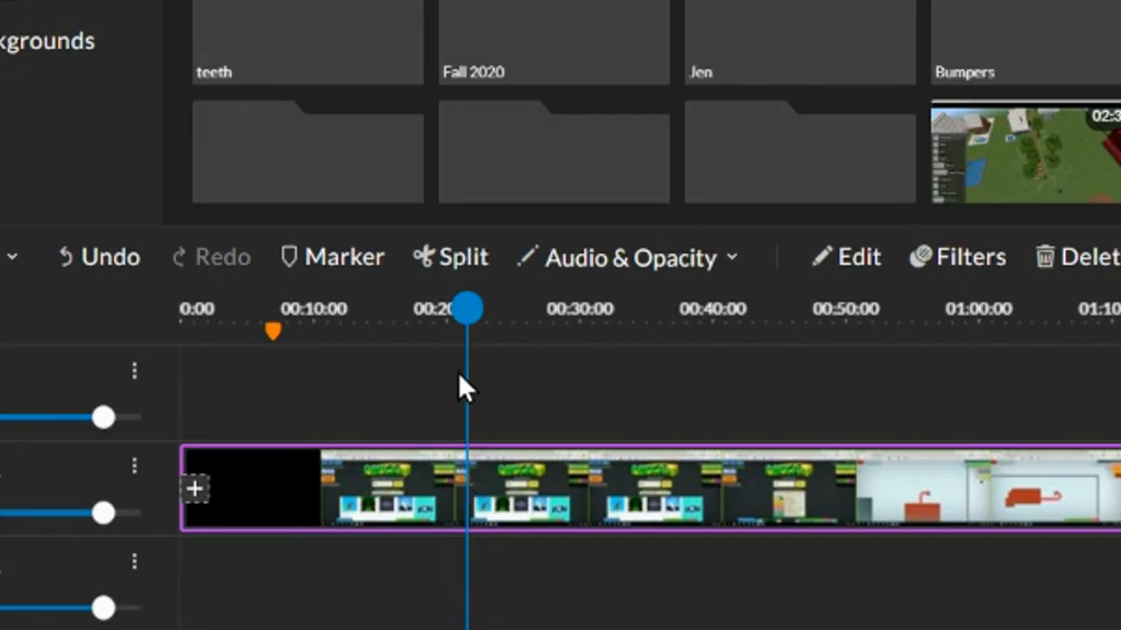
{"action": "left_click_drag", "start_coordinate": [467, 308], "coordinate": [495, 306]}
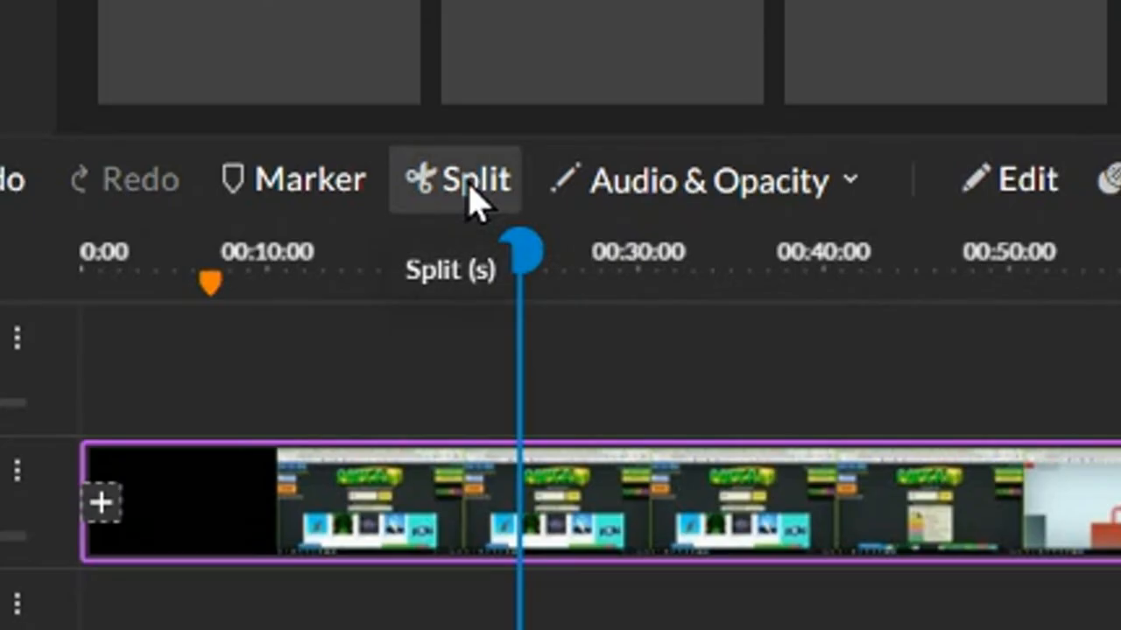
{"action": "left_click", "coordinate": [454, 184]}
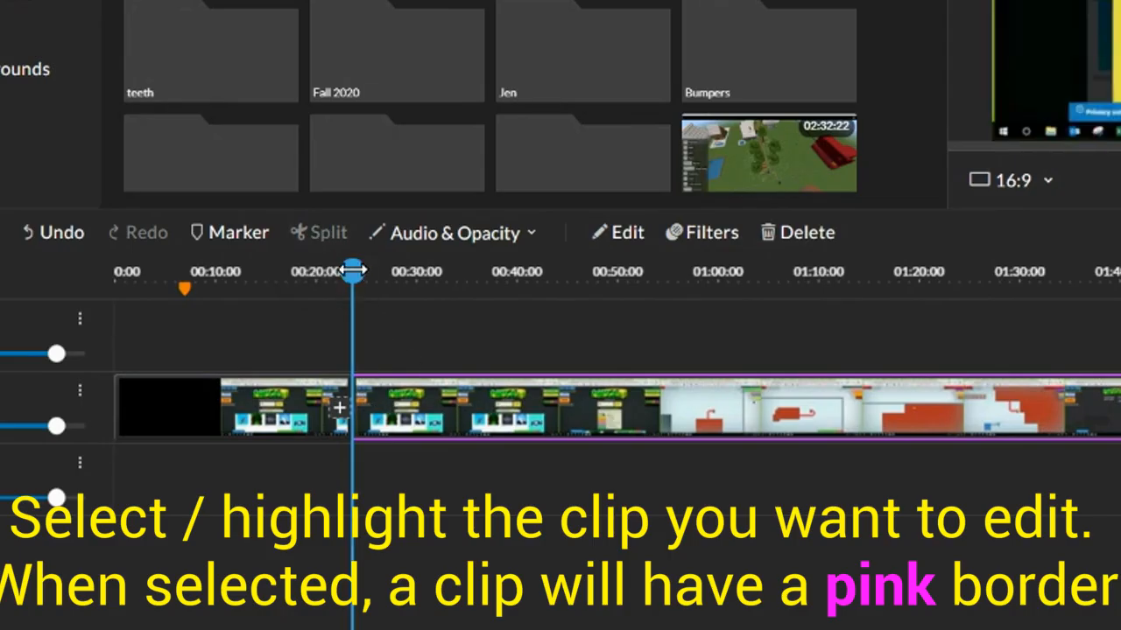
Step: Select the second clip and show the audio level on the timeline
{"action": "left_click", "coordinate": [523, 319]}
{"action": "left_click_drag", "start_coordinate": [434, 418], "coordinate": [487, 398]}
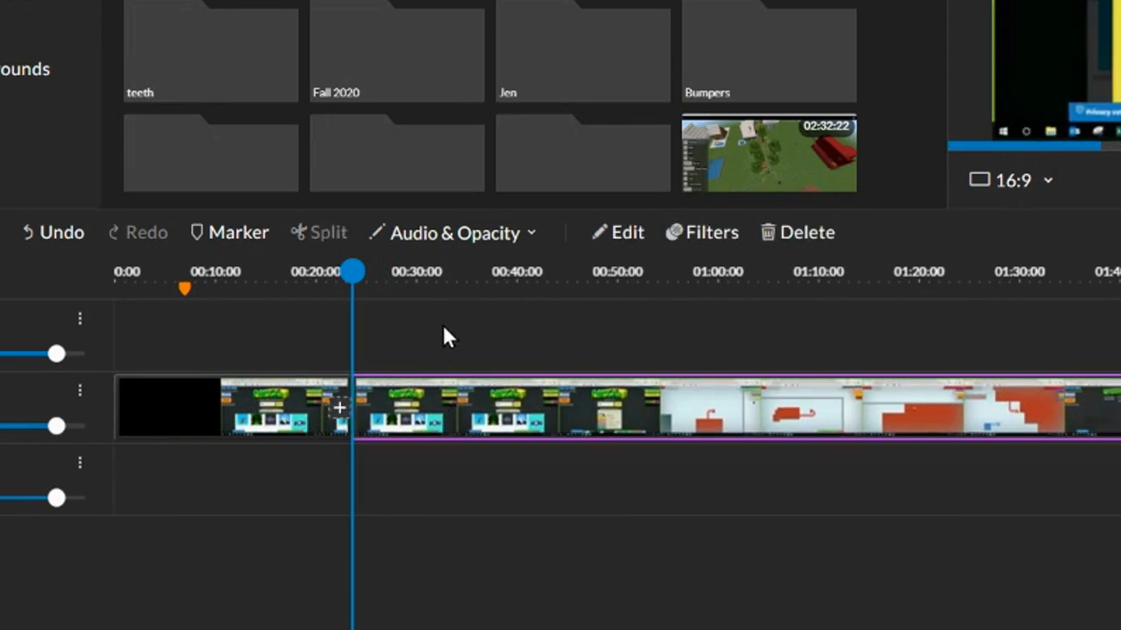
{"action": "left_click", "coordinate": [536, 233]}
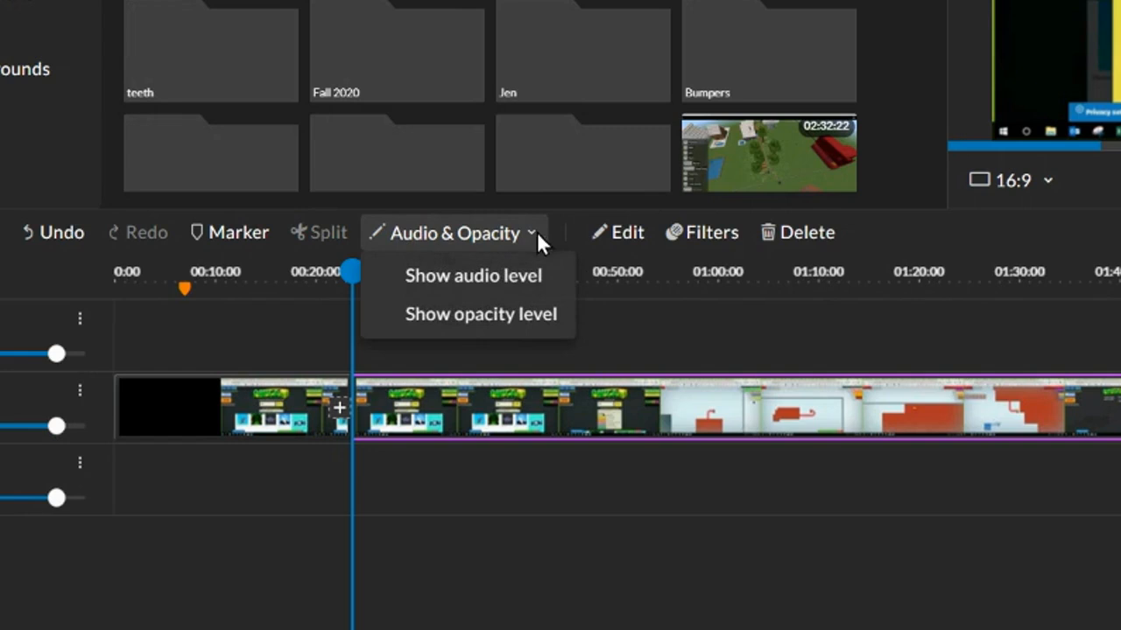
{"action": "left_click", "coordinate": [488, 285]}
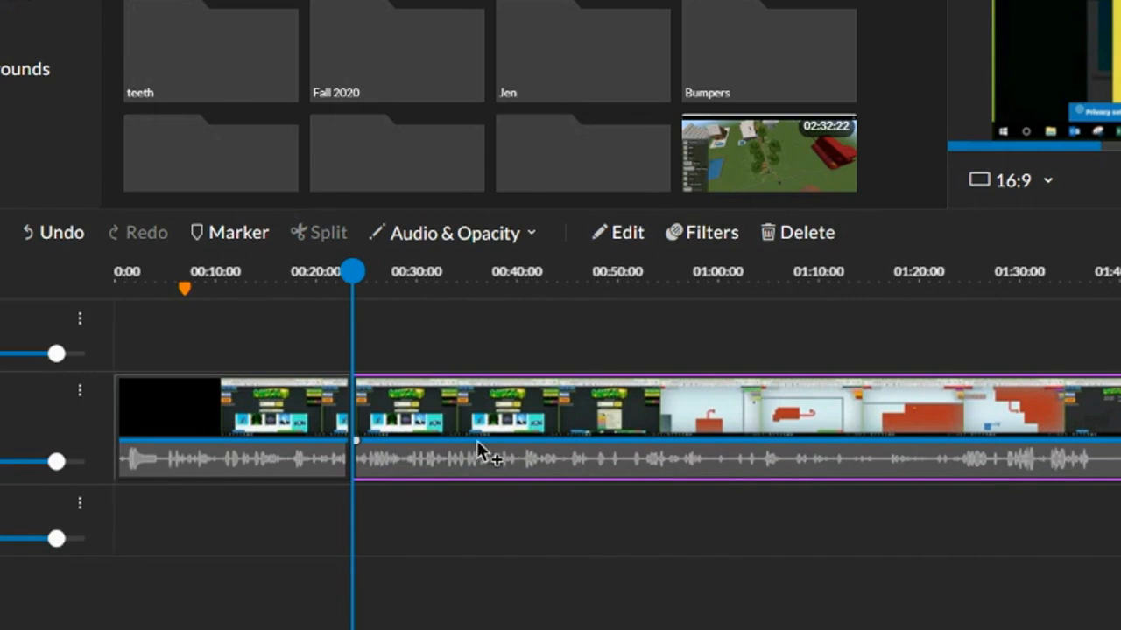
{"action": "left_click", "coordinate": [532, 235]}
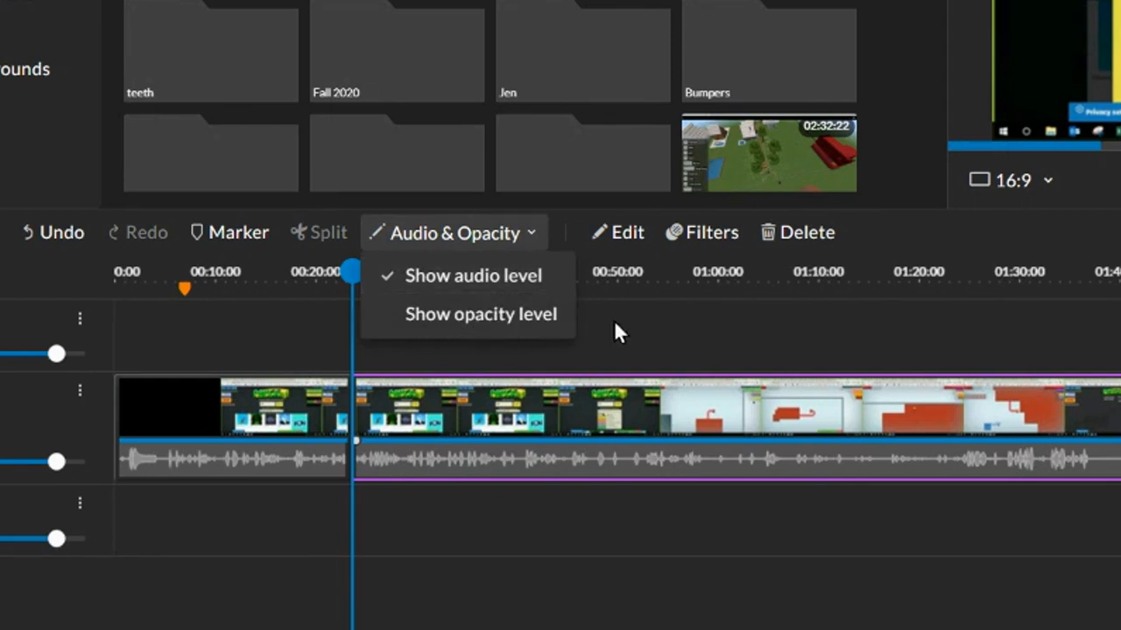
{"action": "left_click", "coordinate": [647, 330]}
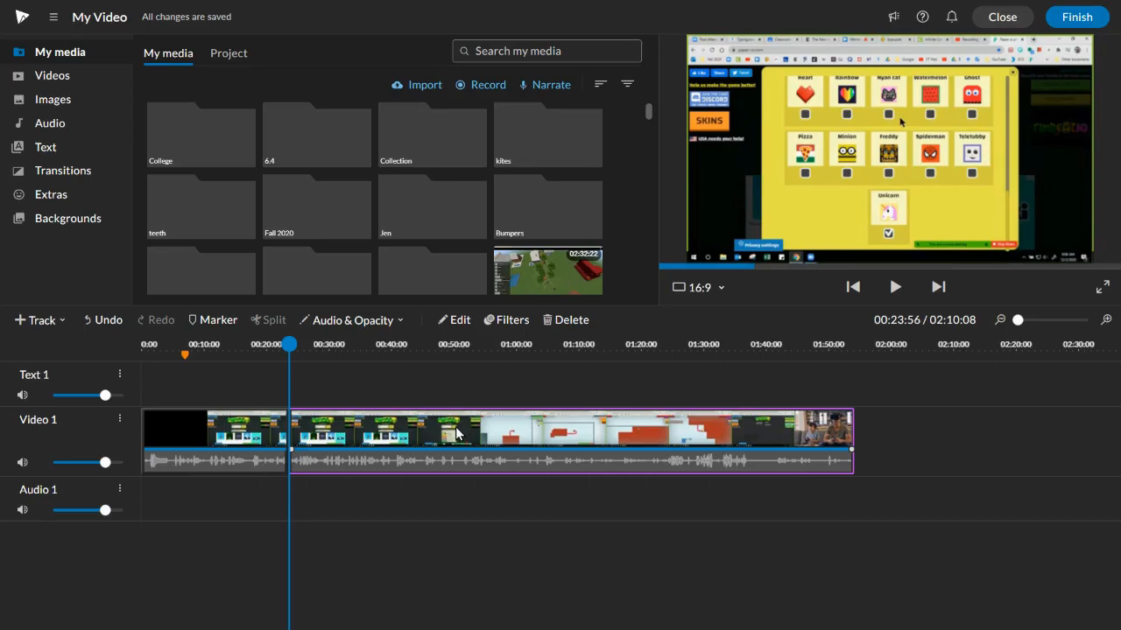
Step: Open the clip editor, scale the clip to 1.41 and move it to position -750, 36
{"action": "double_click", "coordinate": [401, 433]}
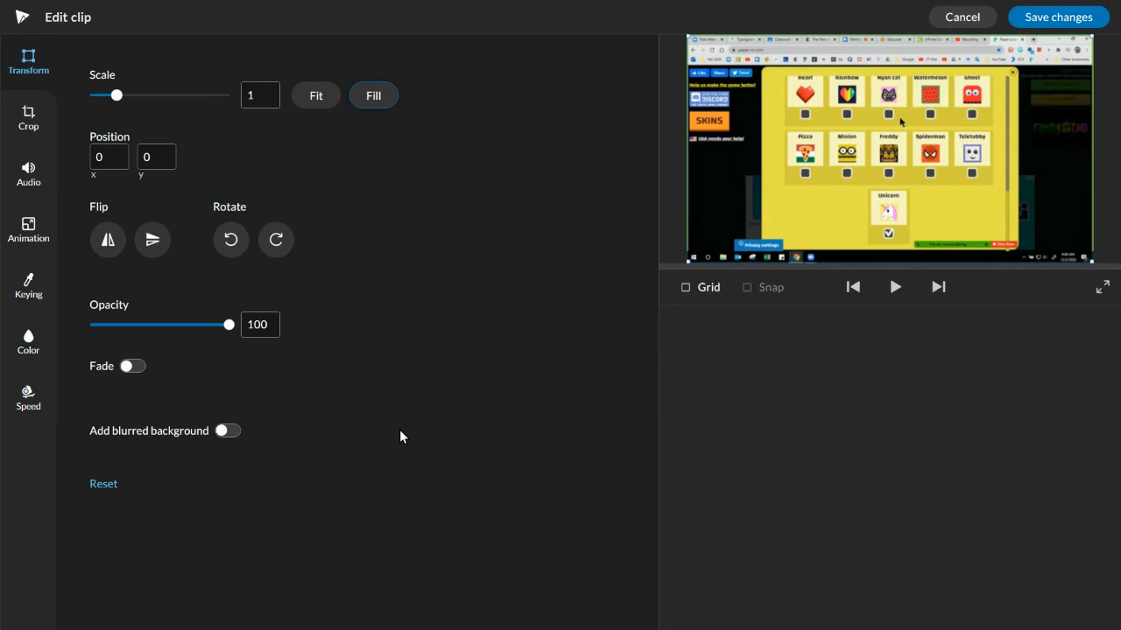
{"action": "left_click", "coordinate": [942, 21]}
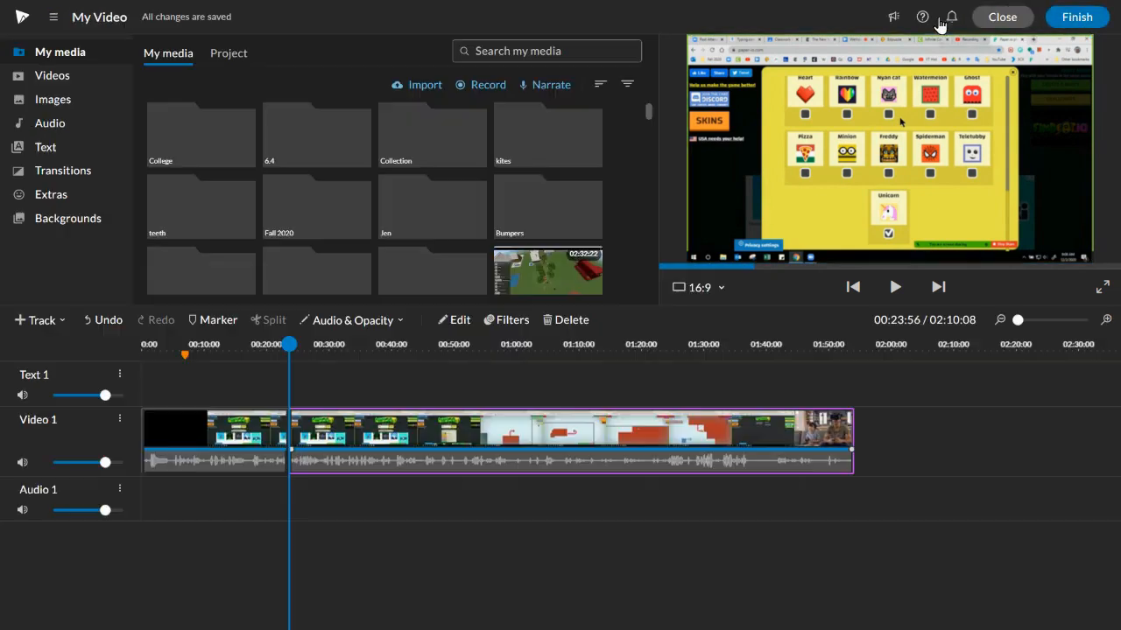
{"action": "left_click", "coordinate": [457, 320]}
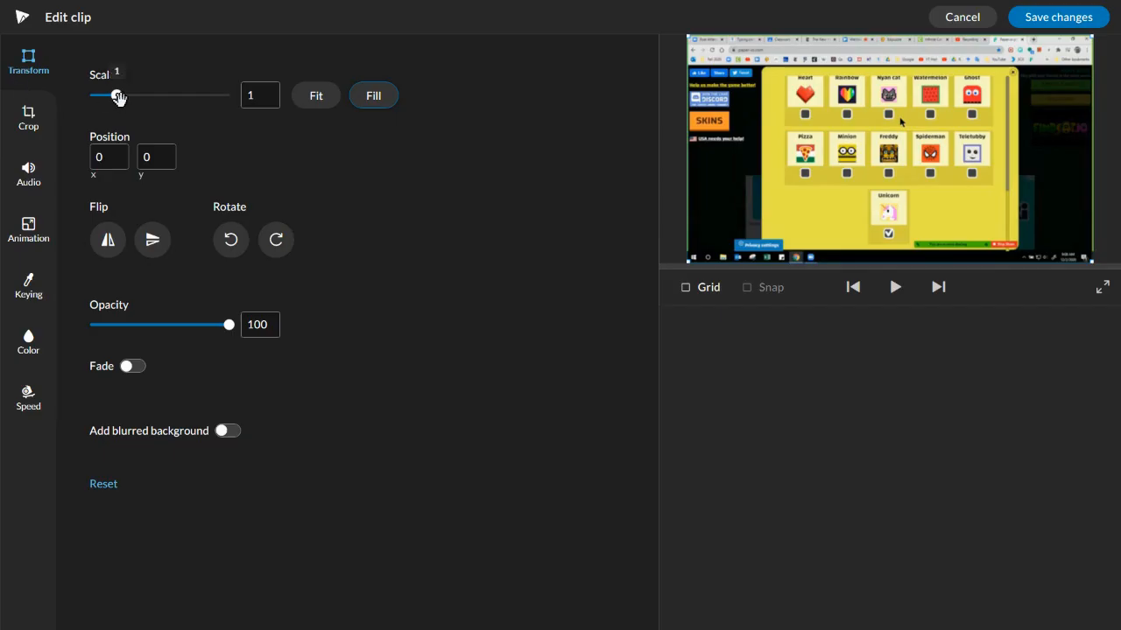
{"action": "left_click_drag", "start_coordinate": [118, 97], "coordinate": [128, 97]}
{"action": "left_click_drag", "start_coordinate": [912, 170], "coordinate": [837, 226]}
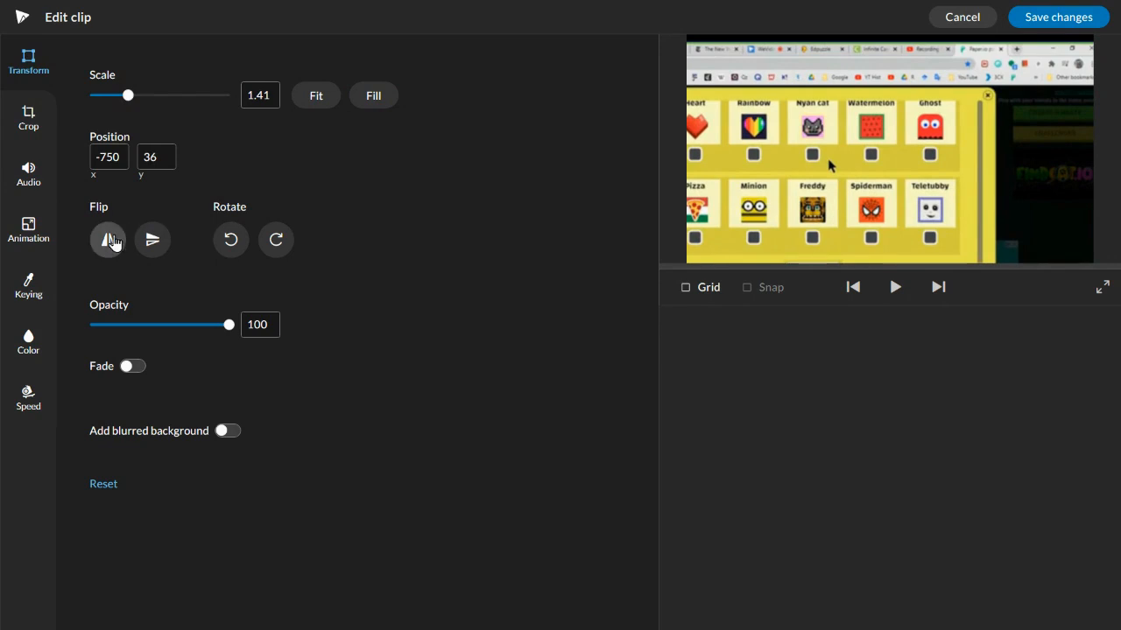
Step: Flip the clip horizontally and vertically
{"action": "left_click", "coordinate": [112, 244]}
{"action": "left_click", "coordinate": [151, 245]}
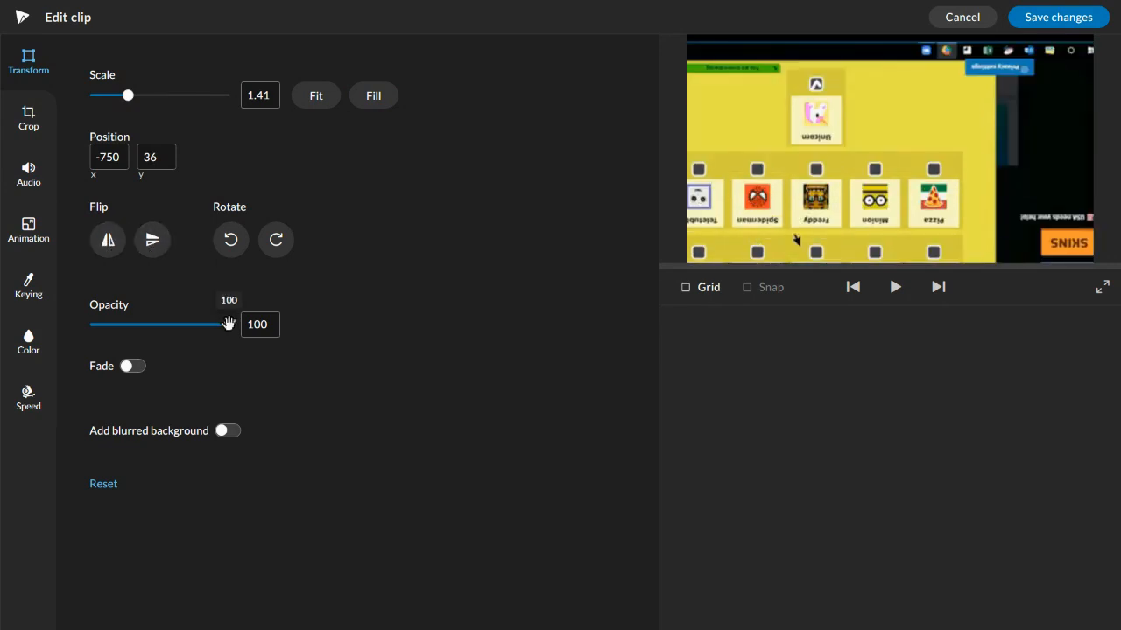
{"action": "mouse_move", "coordinate": [228, 324]}
{"action": "left_mouse_down"}
{"action": "mouse_move", "coordinate": [110, 326]}
{"action": "mouse_move", "coordinate": [242, 325]}
{"action": "left_mouse_up"}
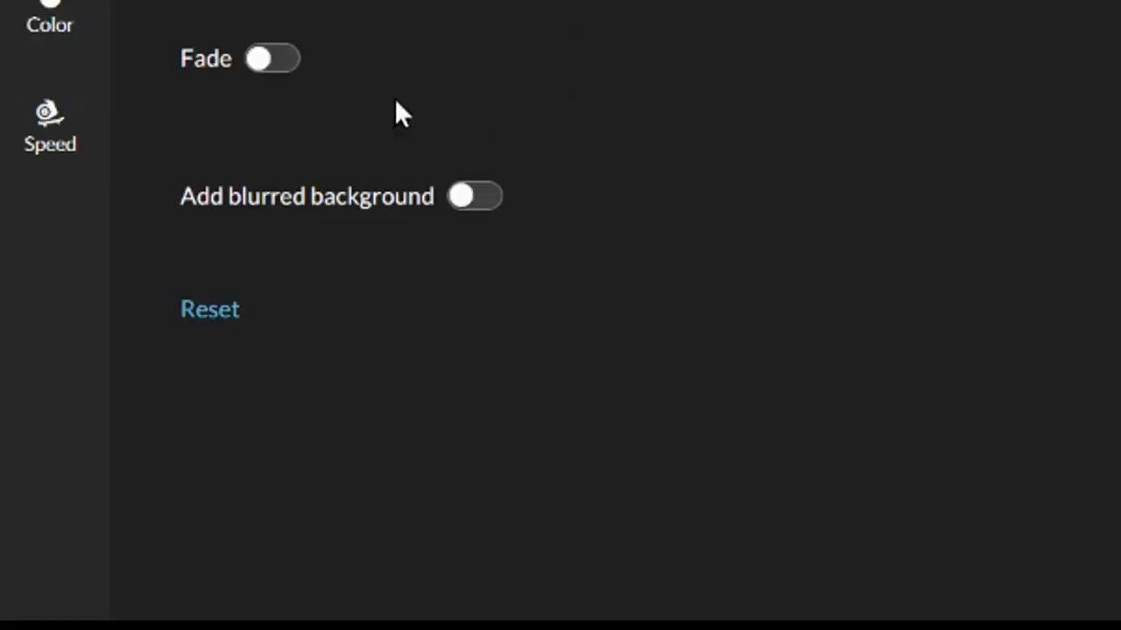
Step: Turn on the clip's fade, open the fade-in duration options, and reset the transform settings
{"action": "left_click", "coordinate": [268, 61]}
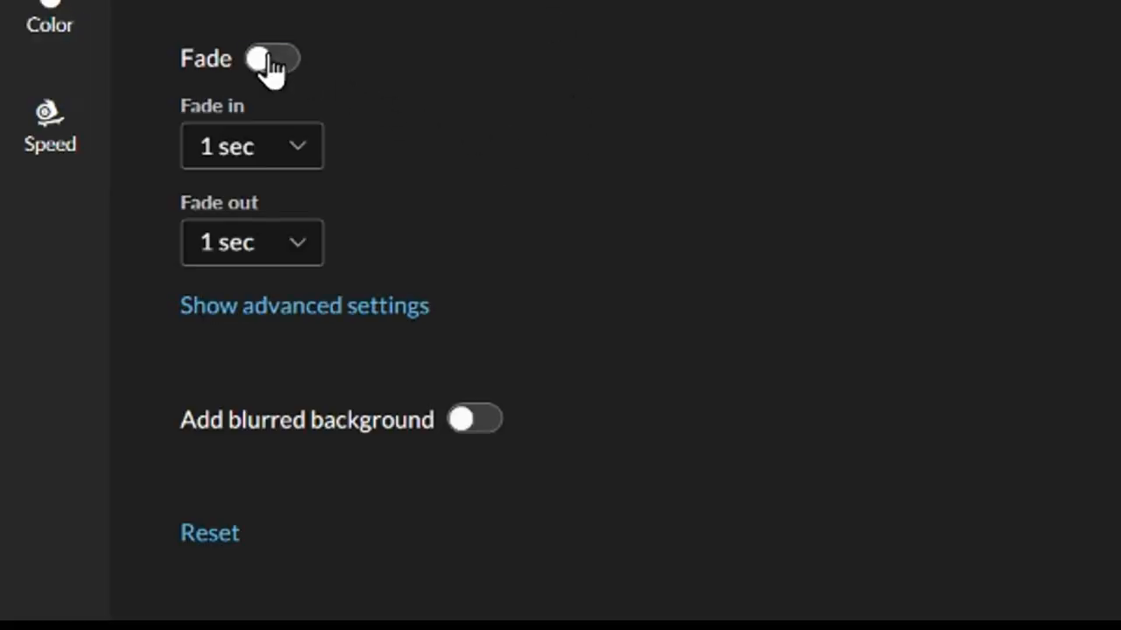
{"action": "left_click", "coordinate": [294, 159]}
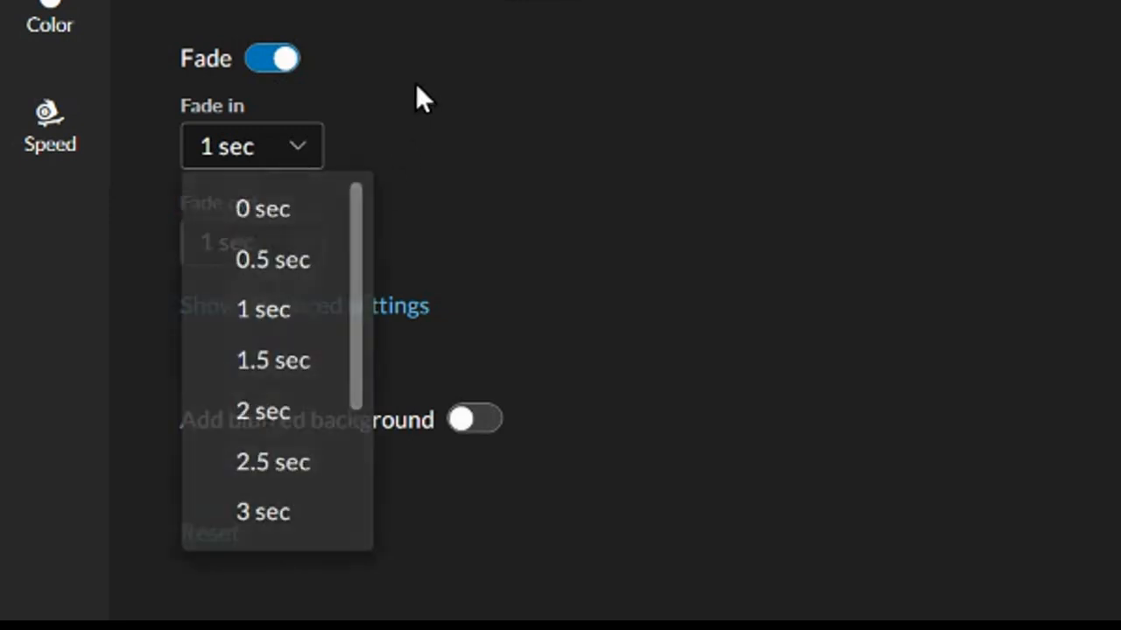
{"action": "left_click", "coordinate": [417, 85]}
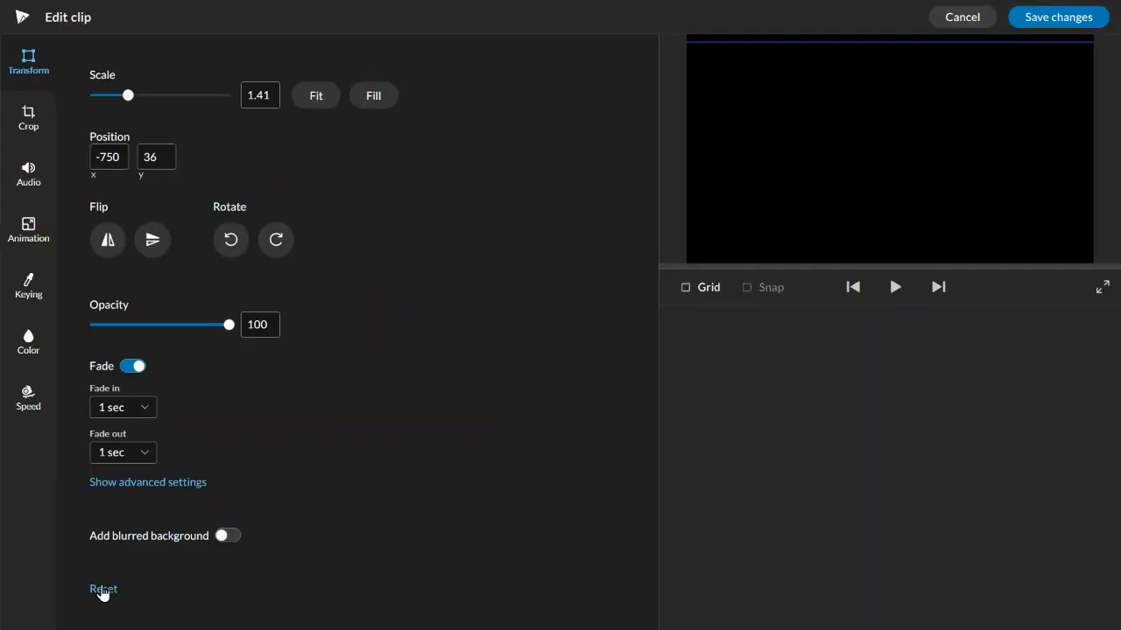
{"action": "left_click", "coordinate": [210, 531]}
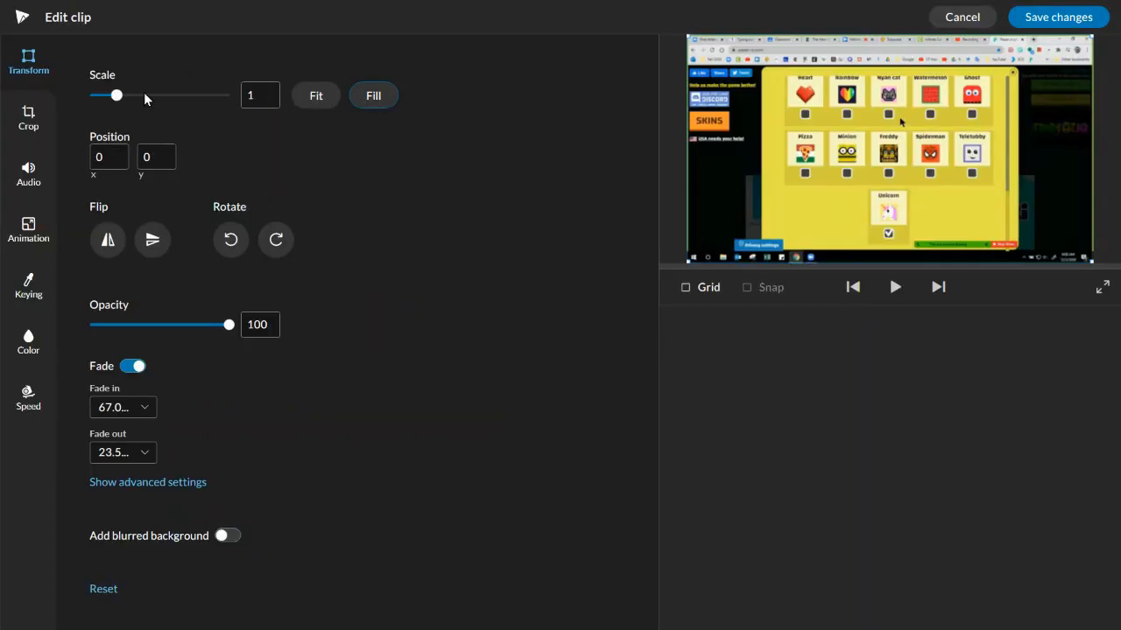
Step: Try cropping the clip from left, right, top and bottom, then reset the crop
{"action": "left_click", "coordinate": [28, 115]}
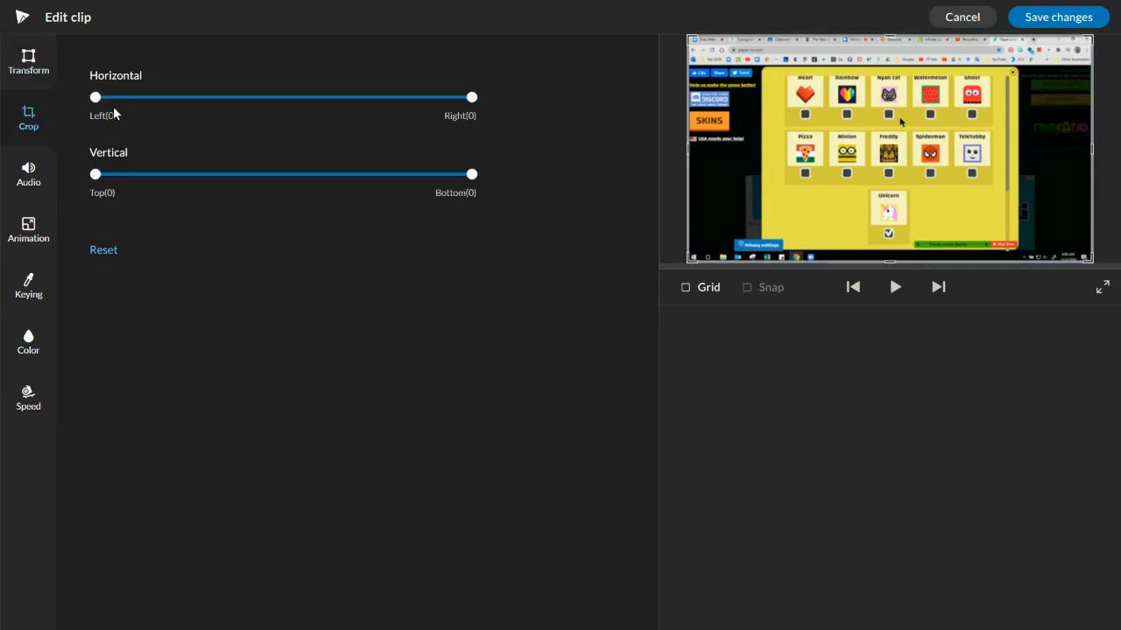
{"action": "left_click_drag", "start_coordinate": [96, 97], "coordinate": [207, 119]}
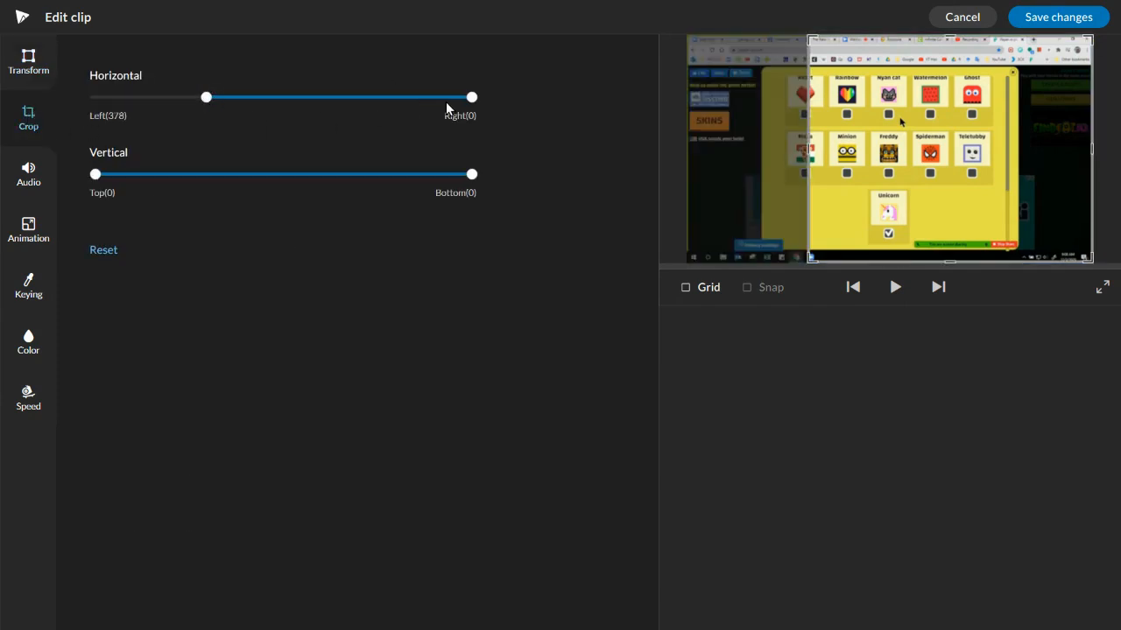
{"action": "left_click_drag", "start_coordinate": [472, 95], "coordinate": [364, 97]}
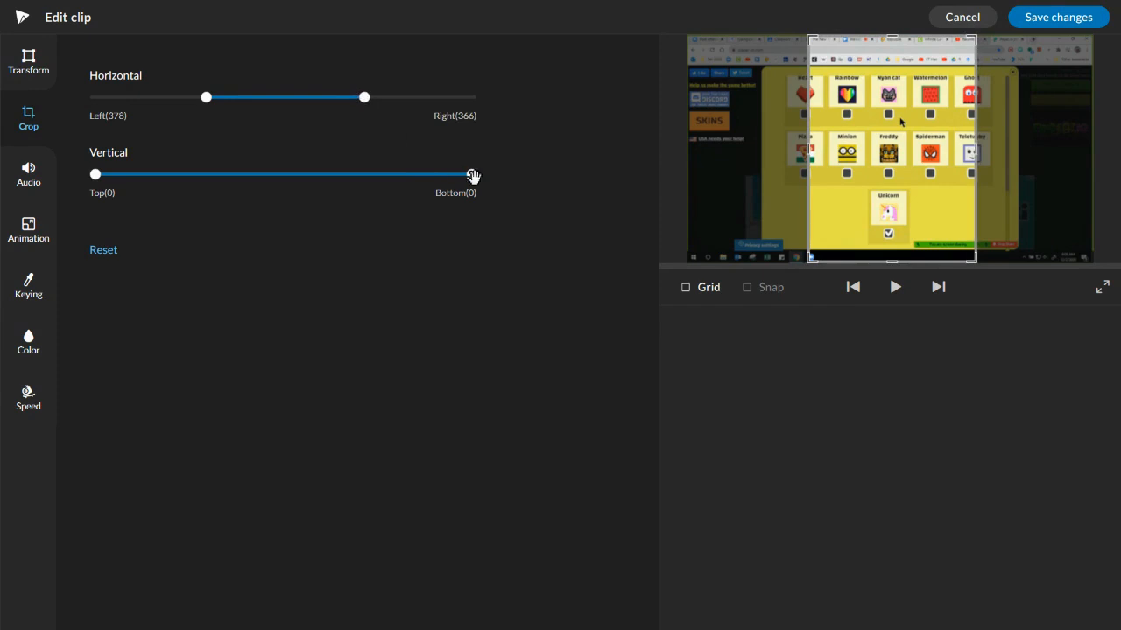
{"action": "left_click_drag", "start_coordinate": [471, 173], "coordinate": [364, 171]}
{"action": "left_click_drag", "start_coordinate": [95, 174], "coordinate": [200, 175]}
{"action": "left_click", "coordinate": [104, 251]}
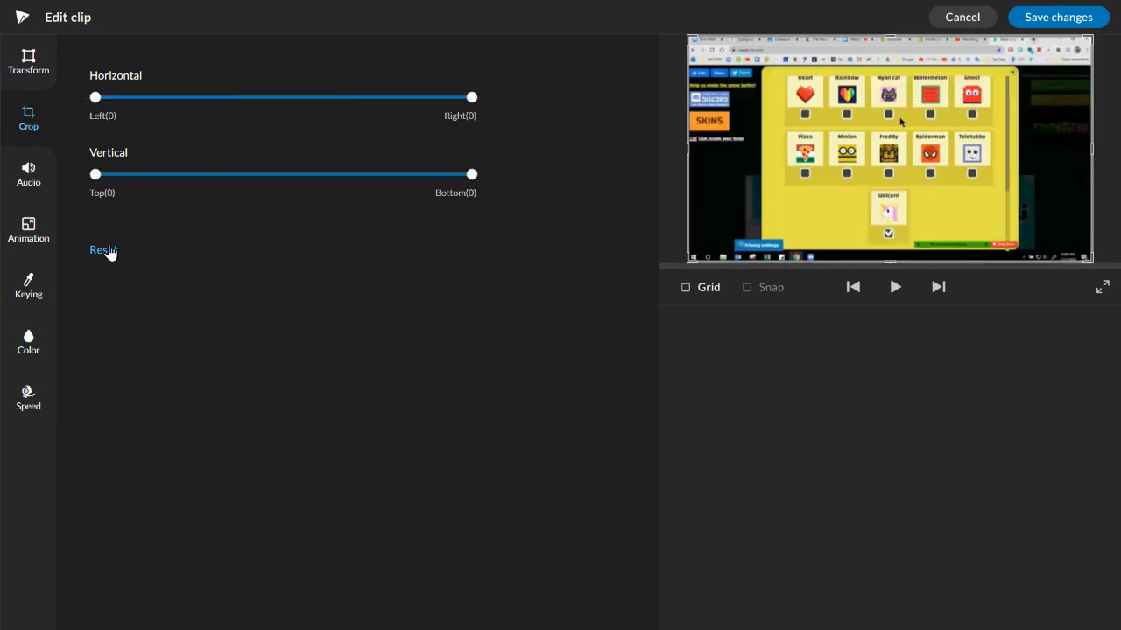
Step: Raise the clip's volume to 396 and turn on the audio fade
{"action": "left_click", "coordinate": [28, 174]}
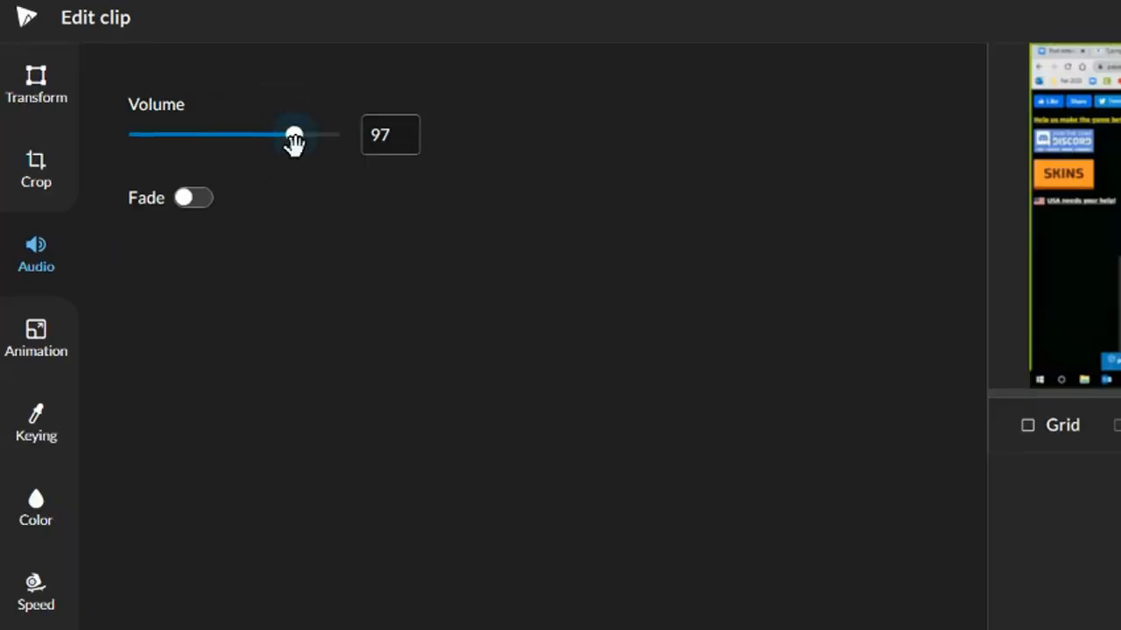
{"action": "left_click_drag", "start_coordinate": [294, 142], "coordinate": [323, 137]}
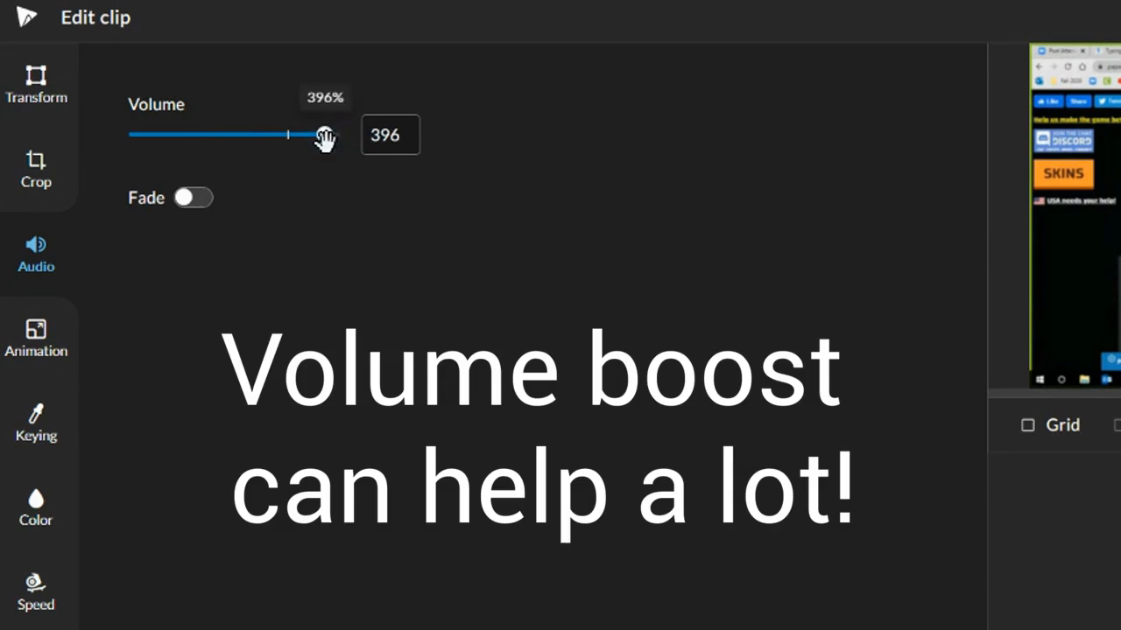
{"action": "left_click", "coordinate": [182, 199]}
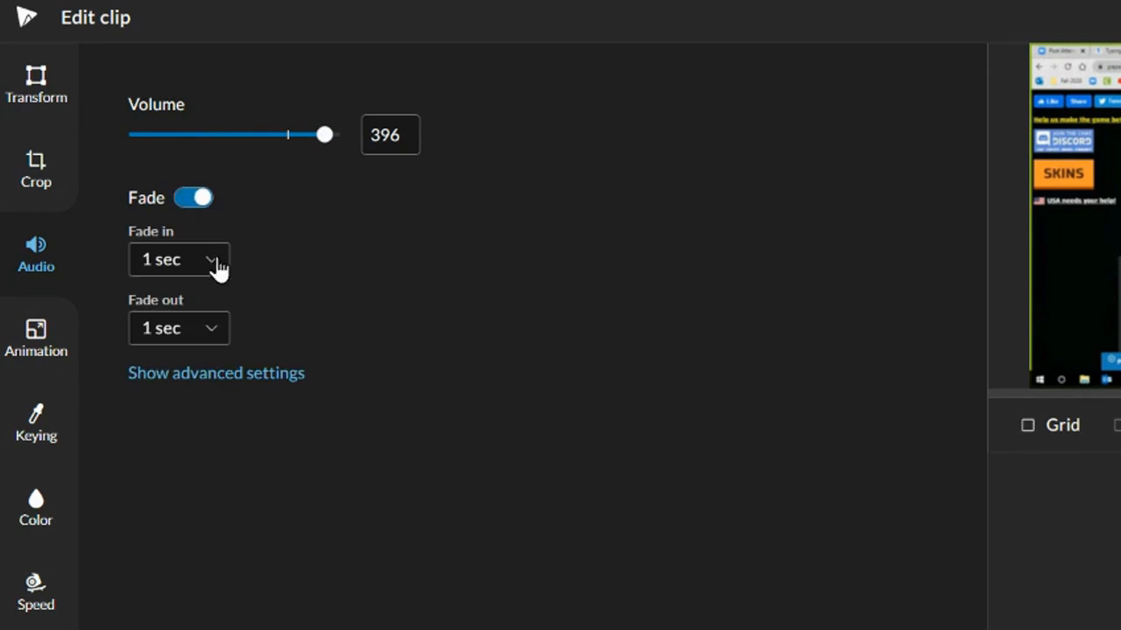
Step: Try keying out the yellow colour with the dropper, then reset the keying
{"action": "left_click", "coordinate": [35, 333]}
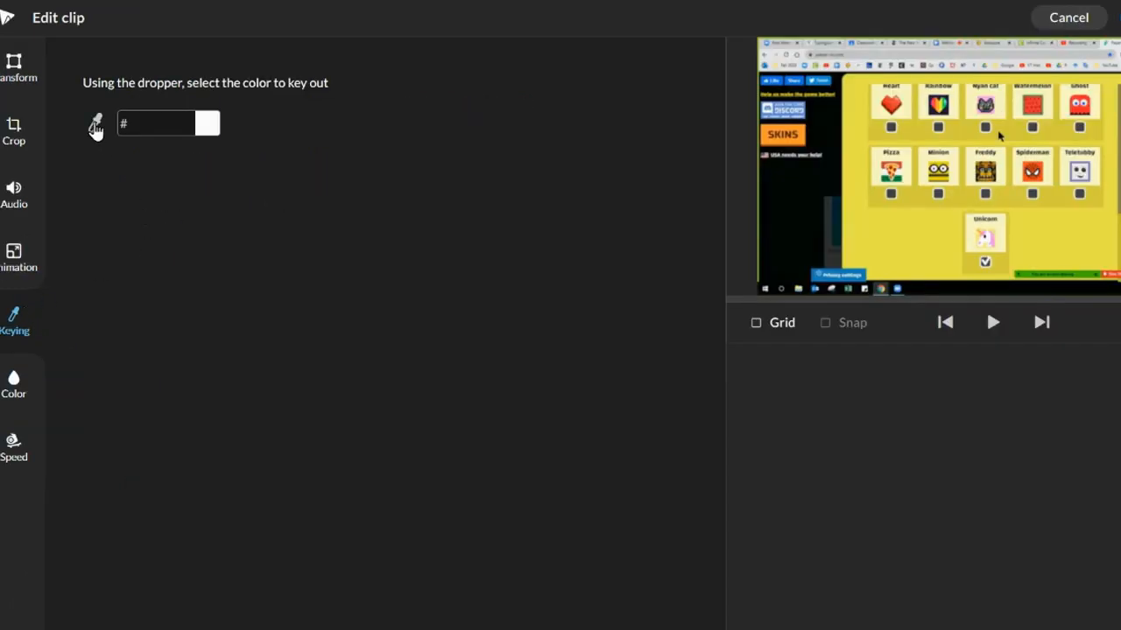
{"action": "left_click", "coordinate": [96, 129]}
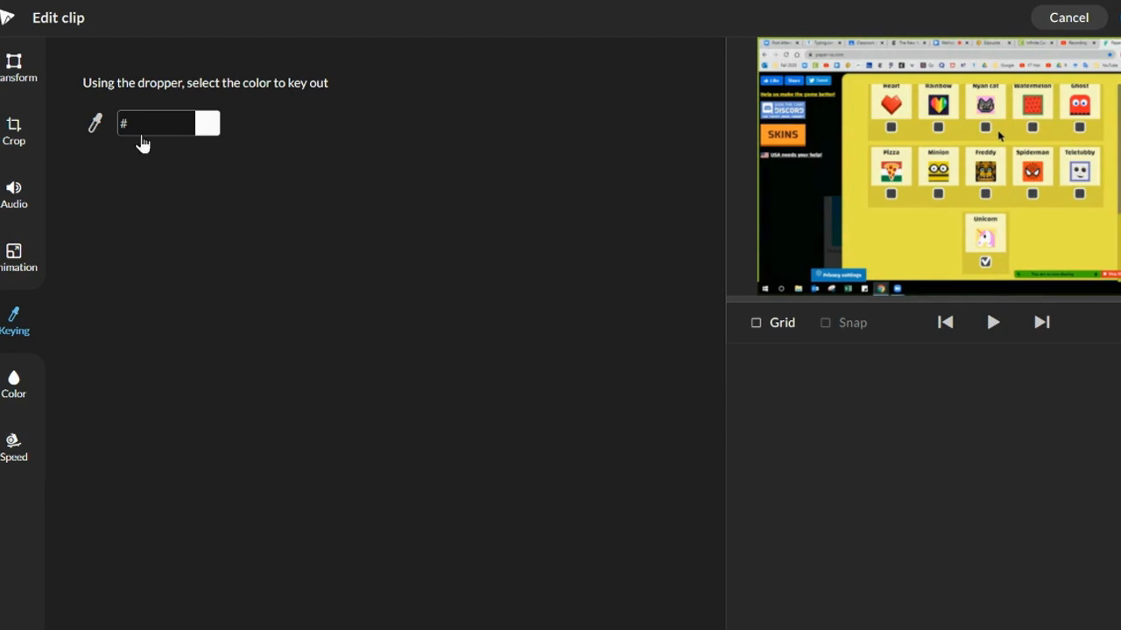
{"action": "left_click", "coordinate": [894, 247]}
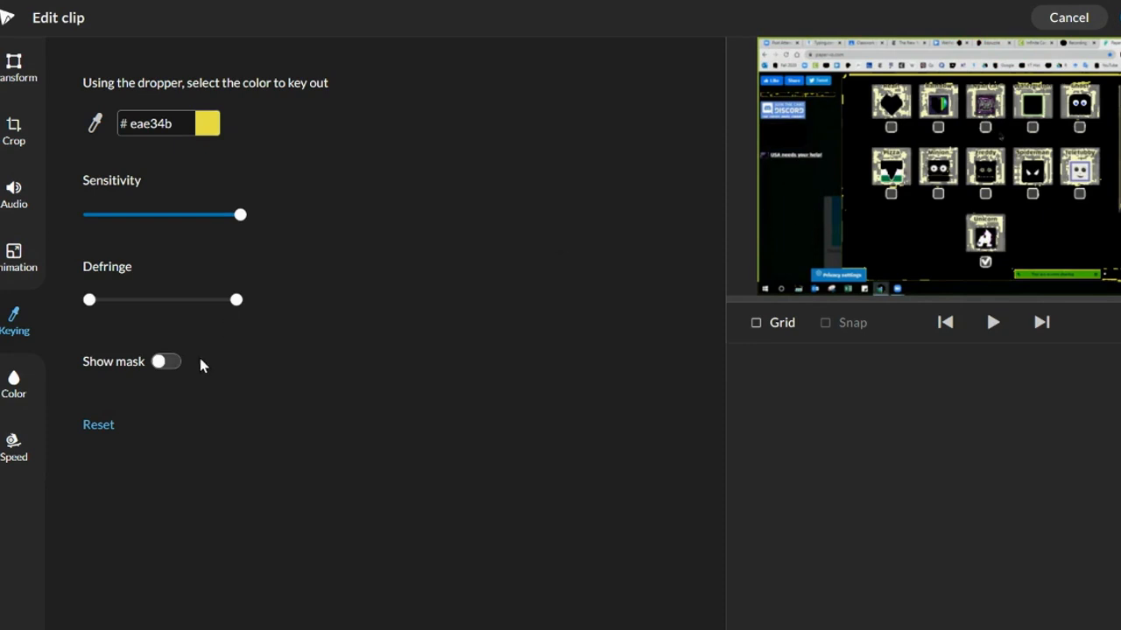
{"action": "left_click", "coordinate": [98, 424]}
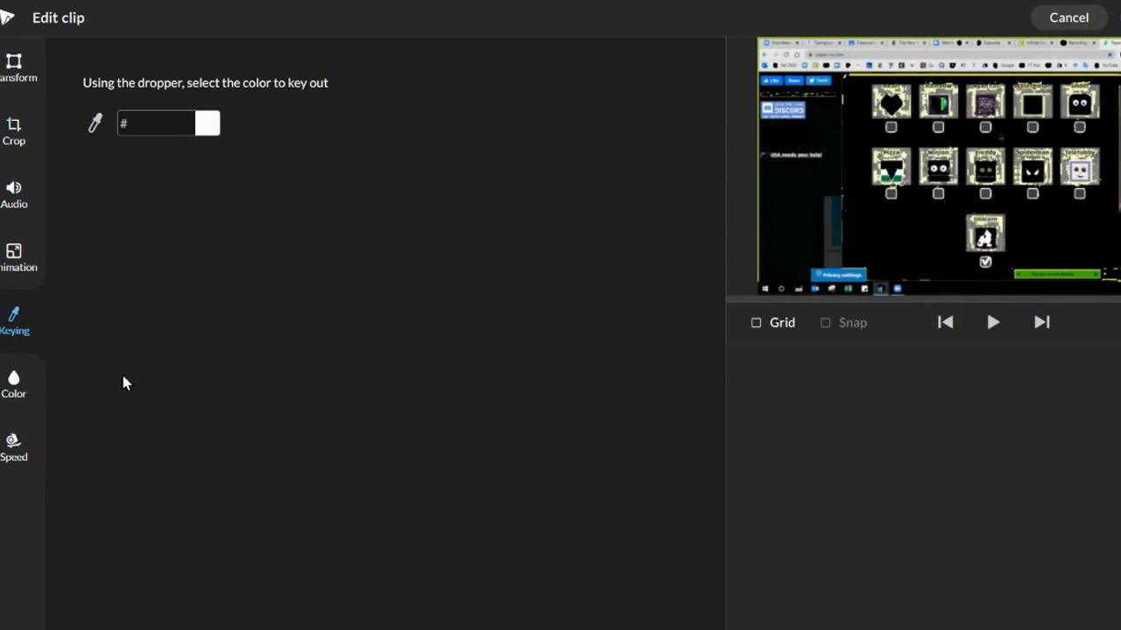
Step: Try setting the clip's contrast to 44, then reset the colour settings
{"action": "left_click", "coordinate": [13, 386]}
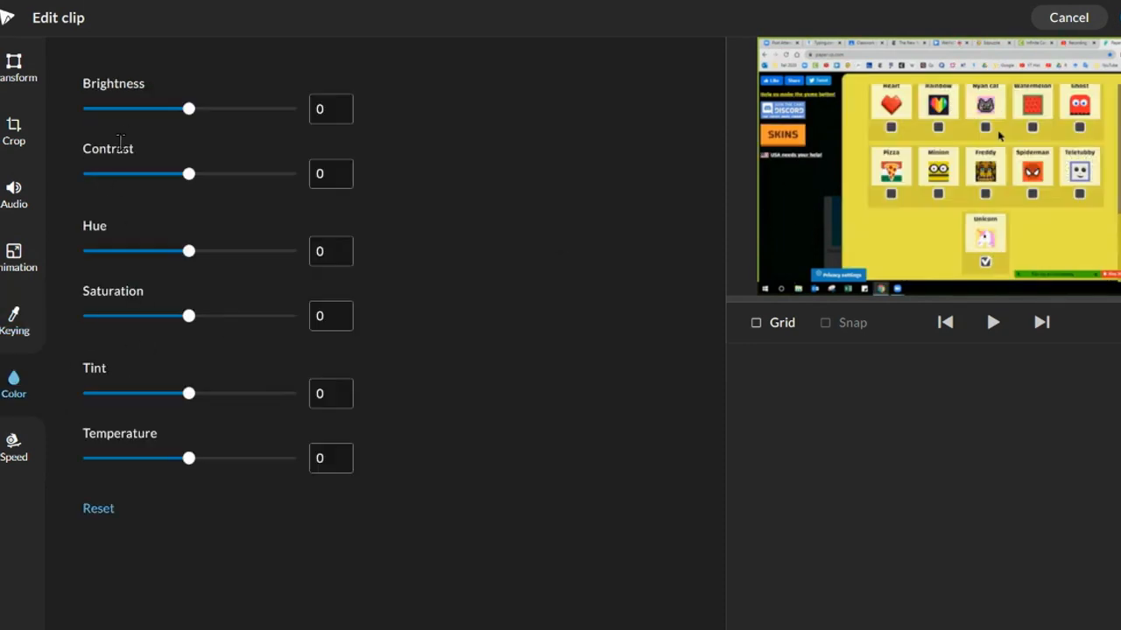
{"action": "left_click_drag", "start_coordinate": [188, 169], "coordinate": [237, 181]}
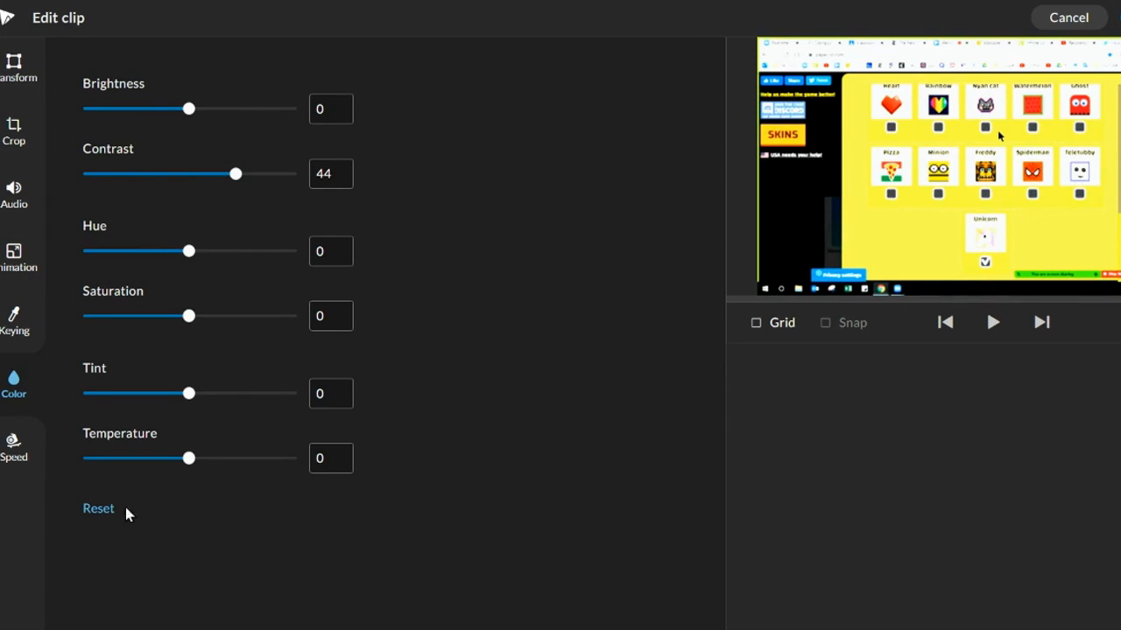
{"action": "left_click", "coordinate": [102, 511]}
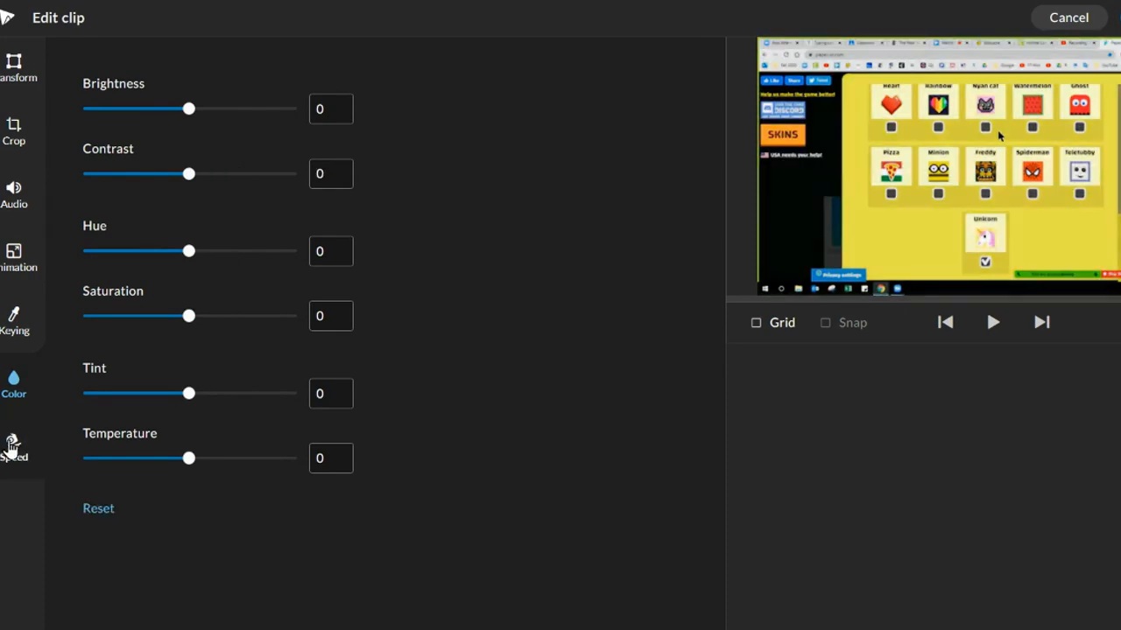
Step: Increase the clip's speed one step faster and save the clip changes
{"action": "left_click", "coordinate": [12, 447]}
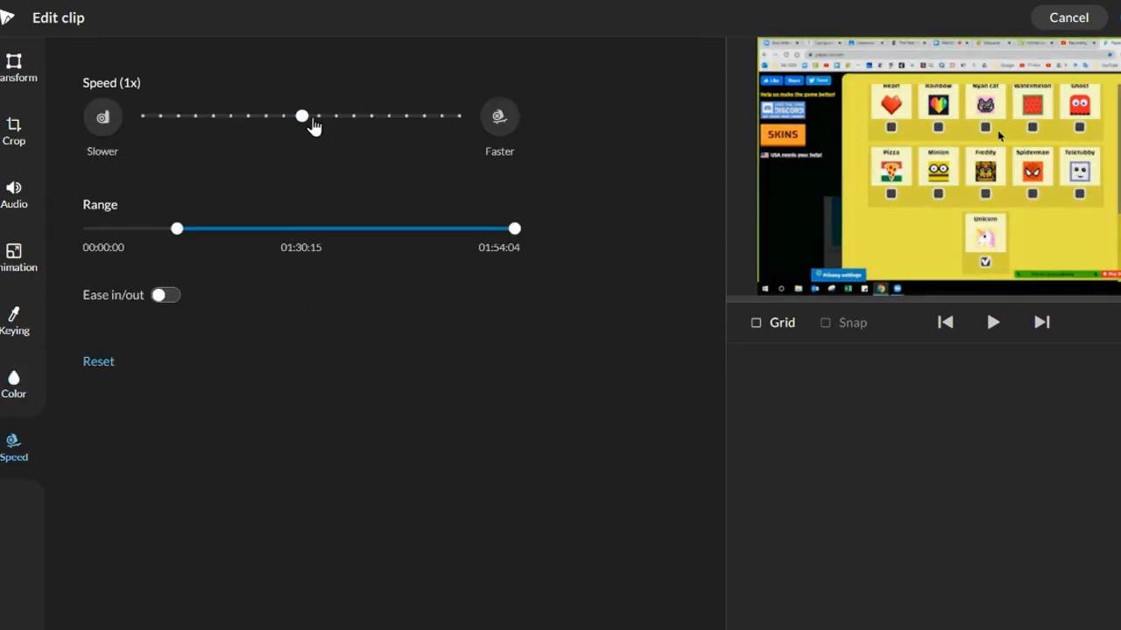
{"action": "left_click", "coordinate": [498, 119]}
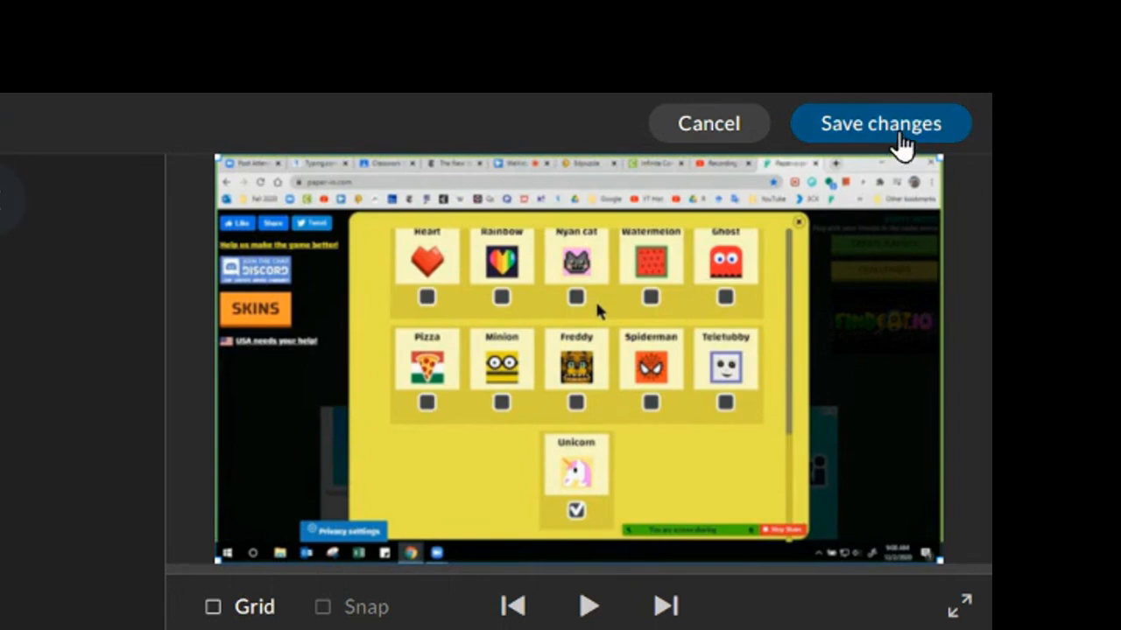
{"action": "left_click", "coordinate": [895, 141]}
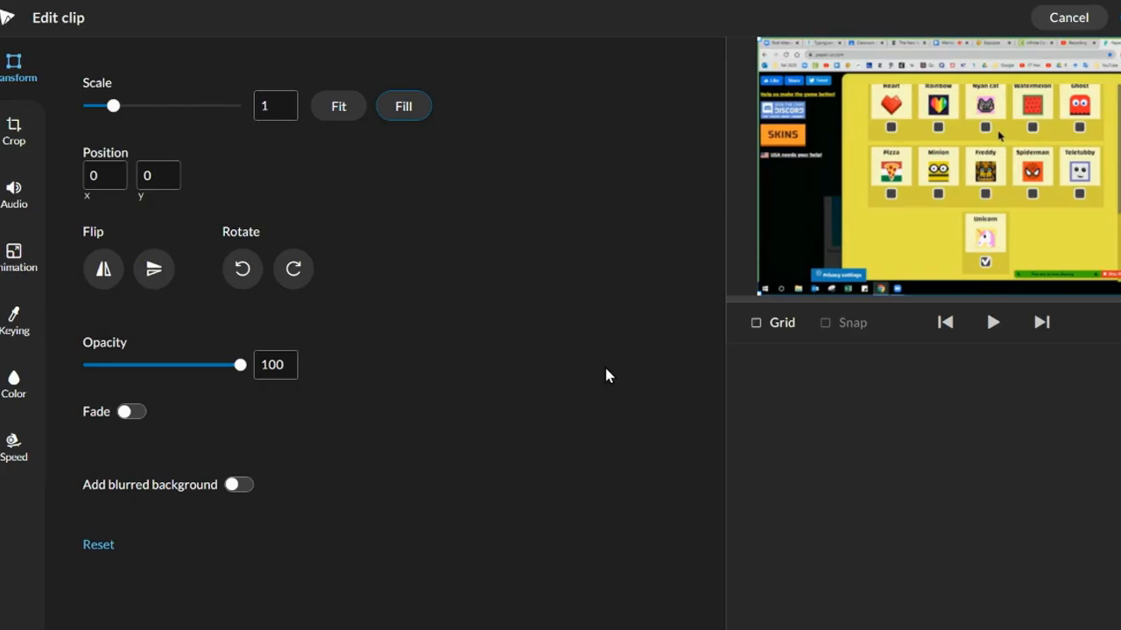